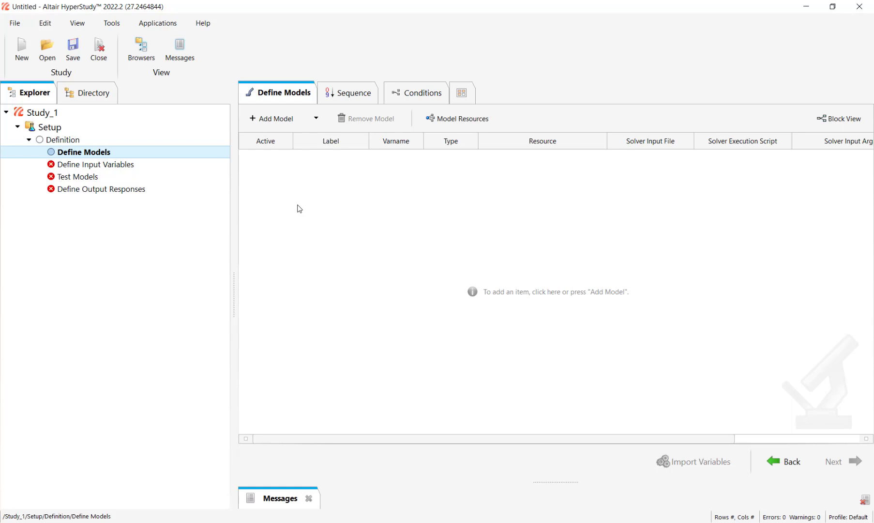
Step: Add a Parameterized File model using plate.tpl as its template resource
left_click(274, 121)
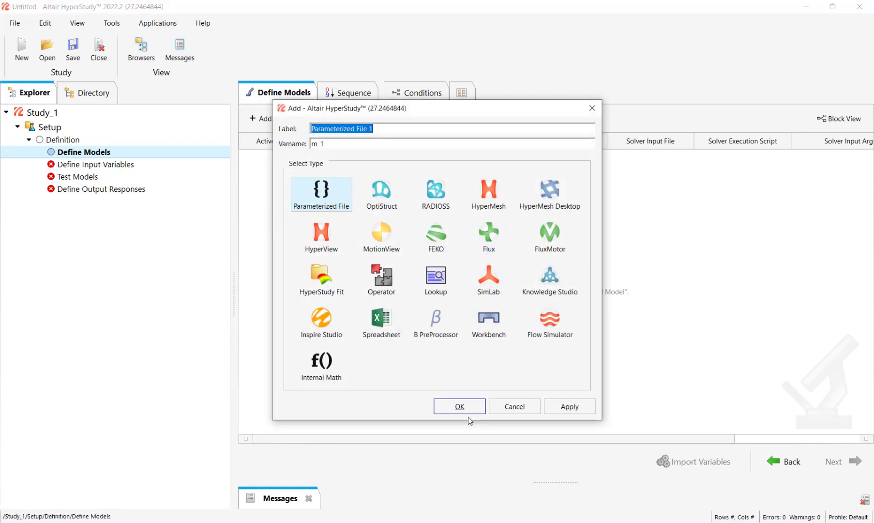
left_click(460, 408)
left_click(615, 158)
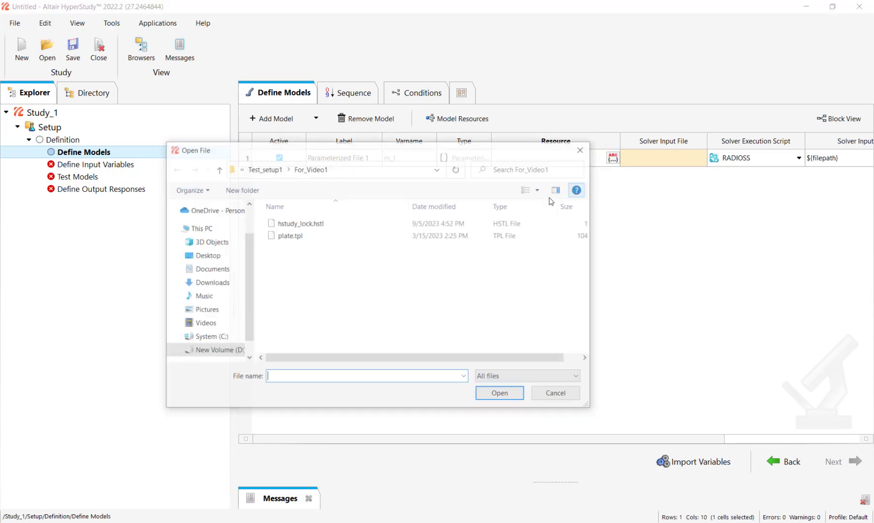
left_click(291, 236)
left_click(489, 396)
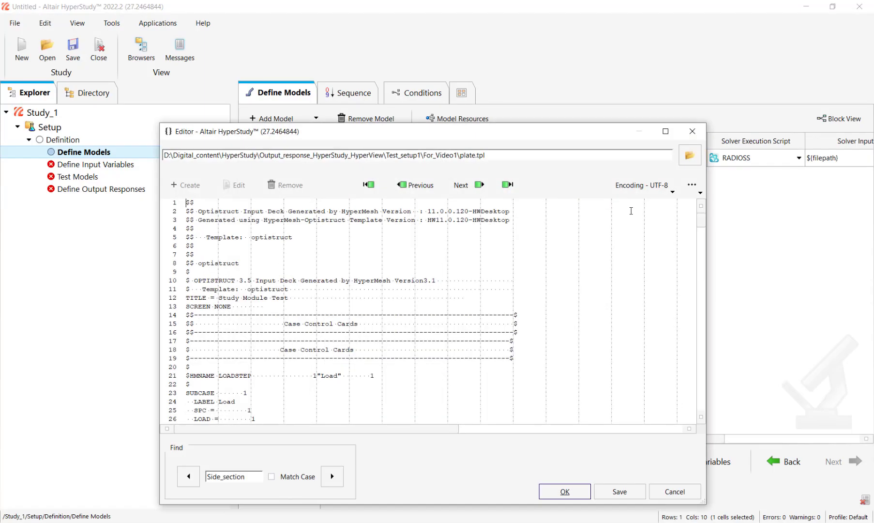
left_click(465, 185)
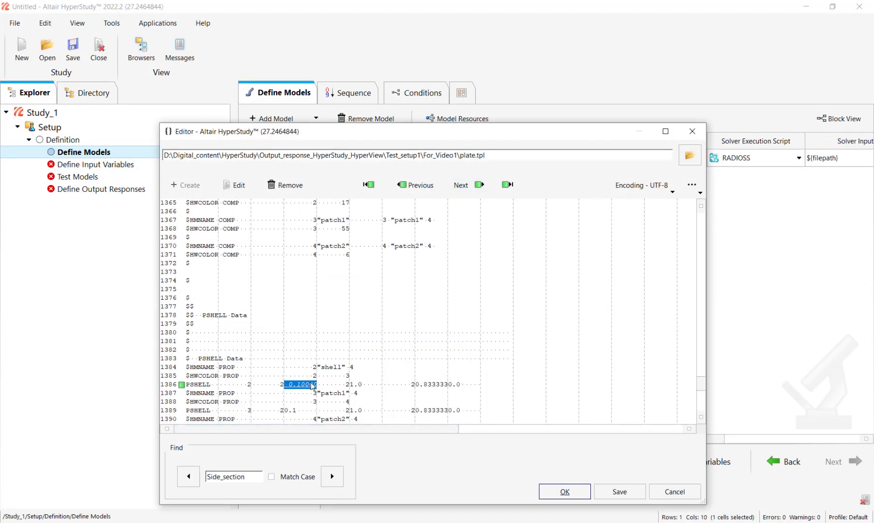
left_click(565, 491)
Step: Set solver input plate.fem with the OptiStruct script and import variable t1 (0.09–0.11)
left_click(652, 163)
left_click(652, 163)
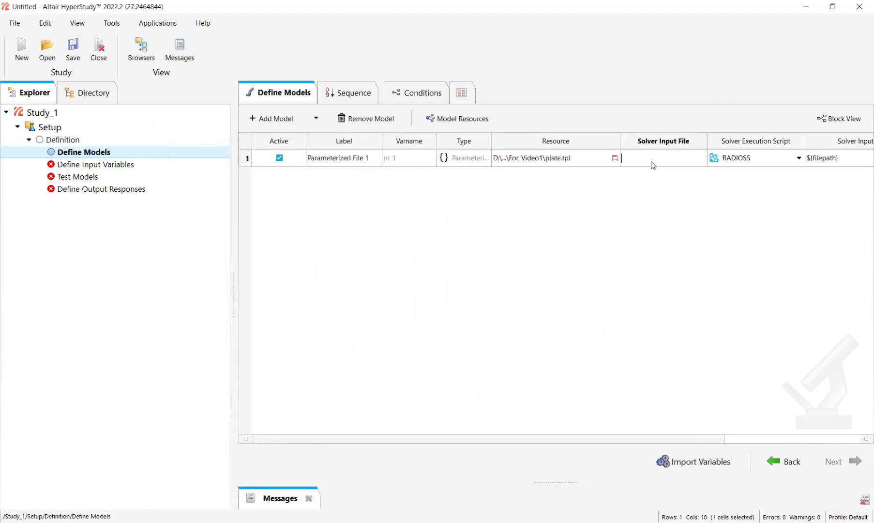
type("plate")
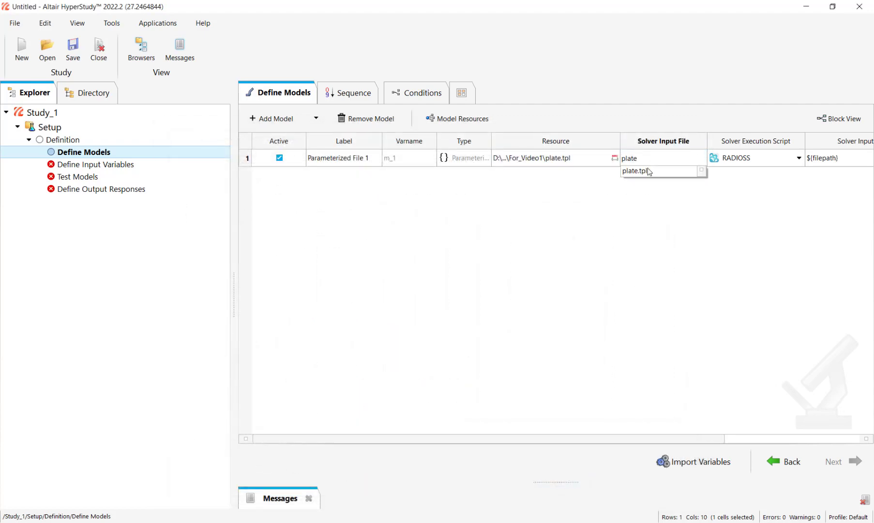
type(".fem")
left_click(647, 172)
left_click(725, 166)
left_click(726, 166)
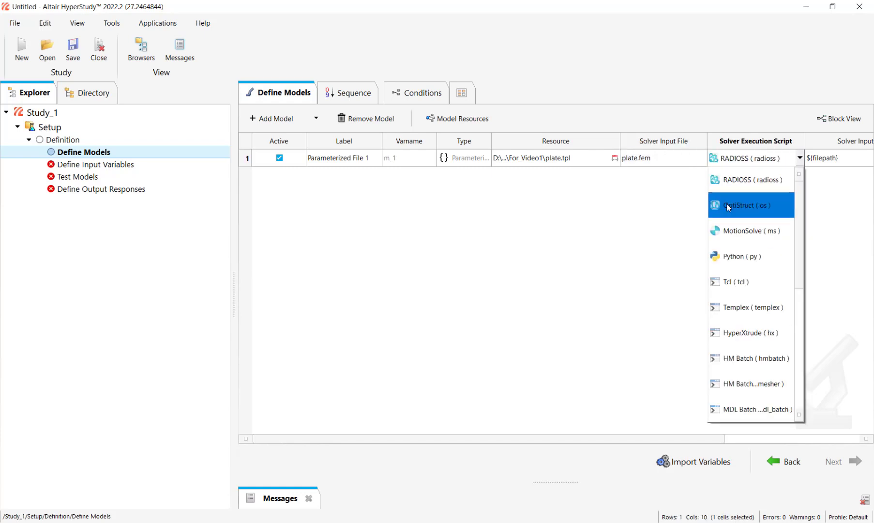
left_click(727, 203)
left_click(702, 462)
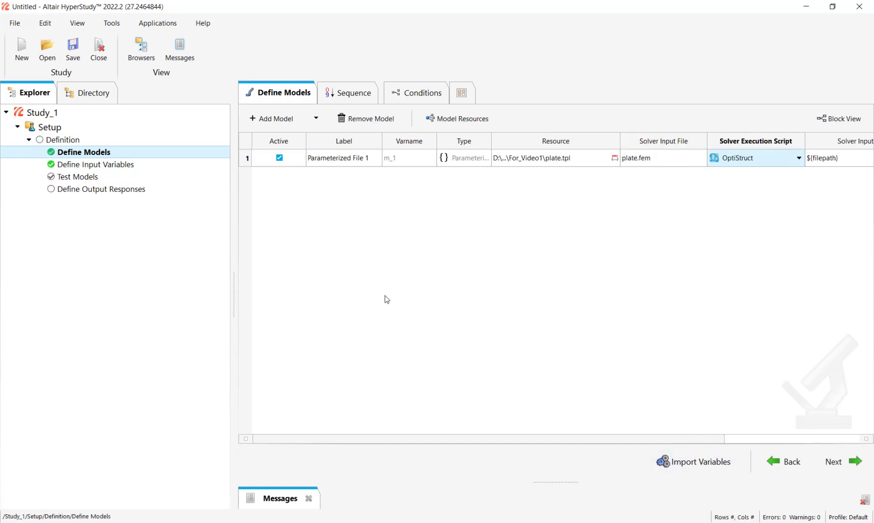
left_click(138, 165)
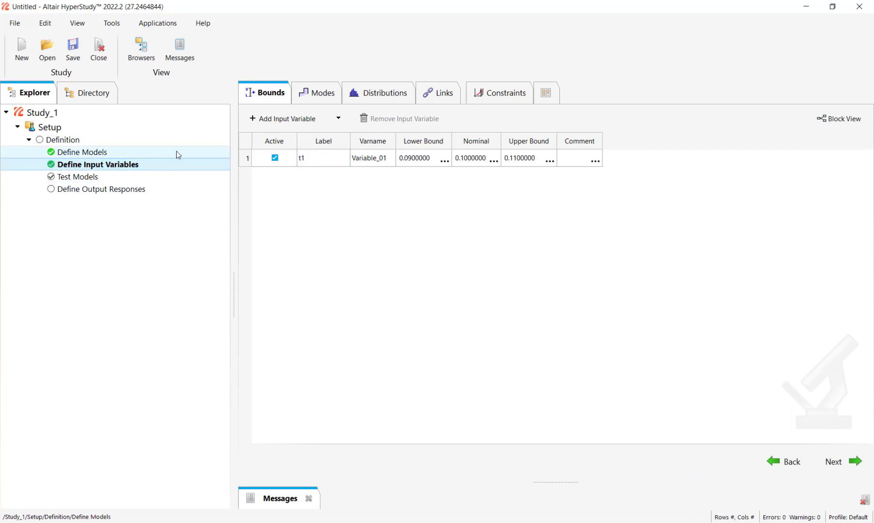
Step: Run the plate model definition test to completion, then go to Define Output Responses
left_click(136, 176)
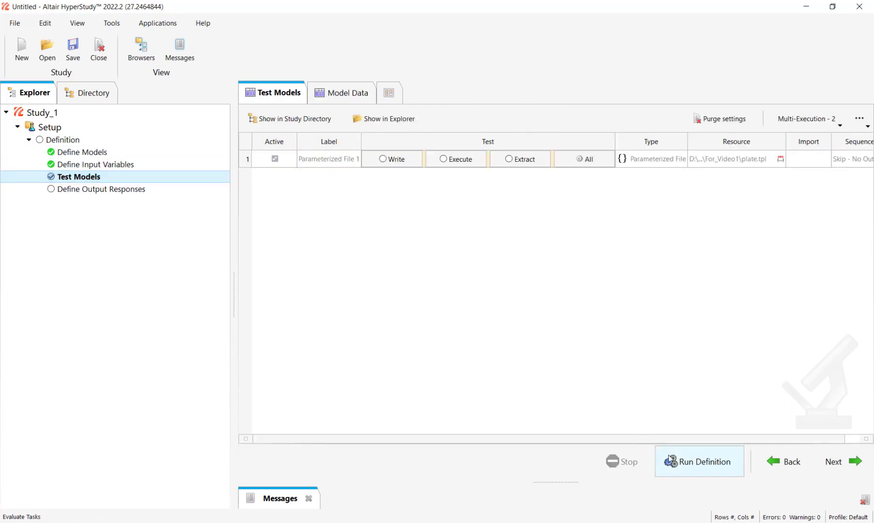
left_click(682, 462)
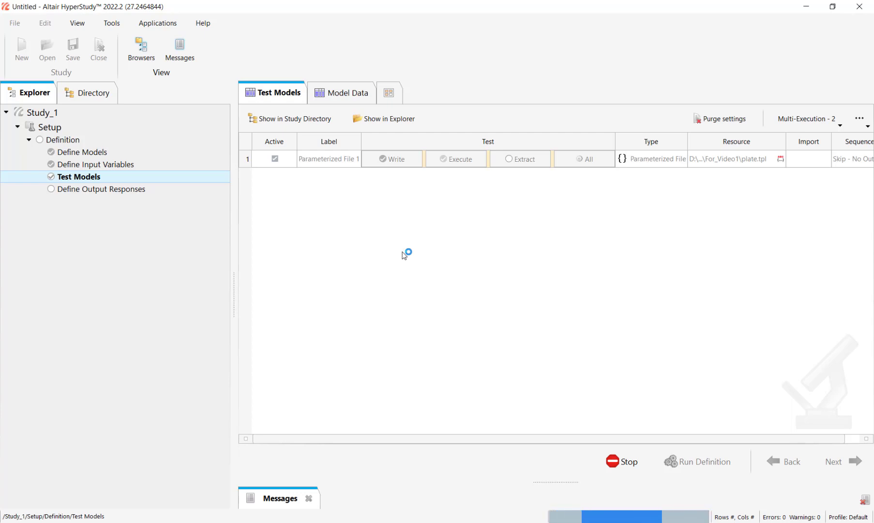
left_click(178, 189)
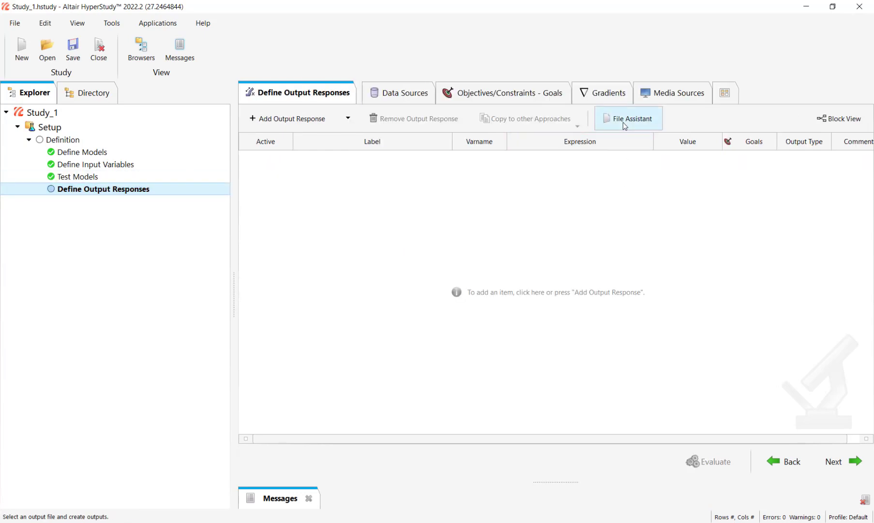
Step: Start the File Assistant and load plate.h3d from the m_1 run folder
left_click(622, 122)
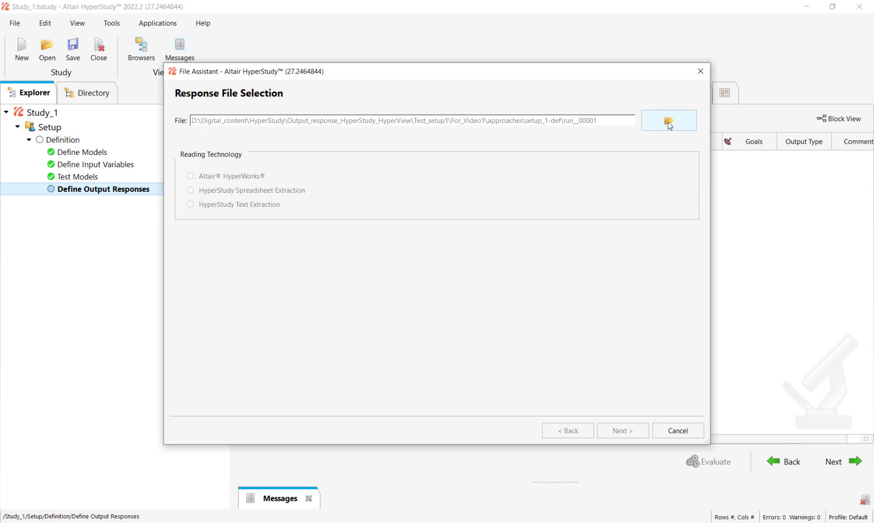
left_click(668, 121)
double_click(308, 165)
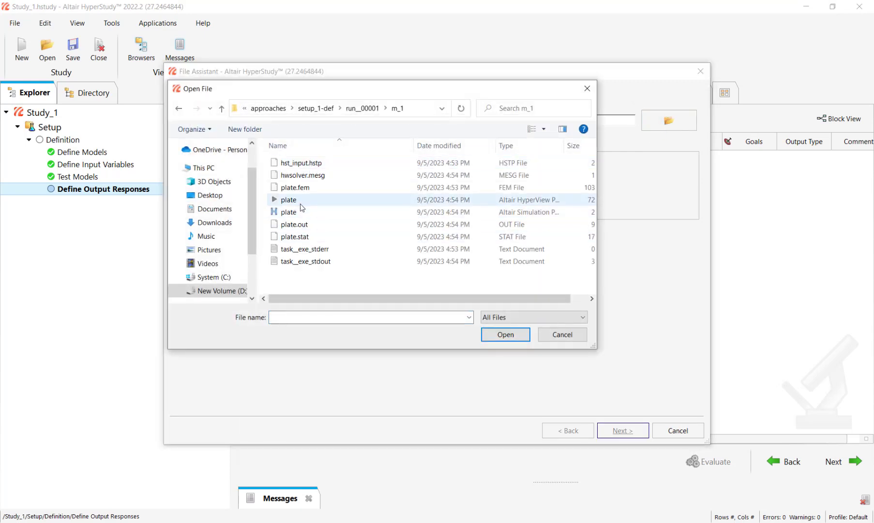
left_click(312, 204)
left_click(505, 339)
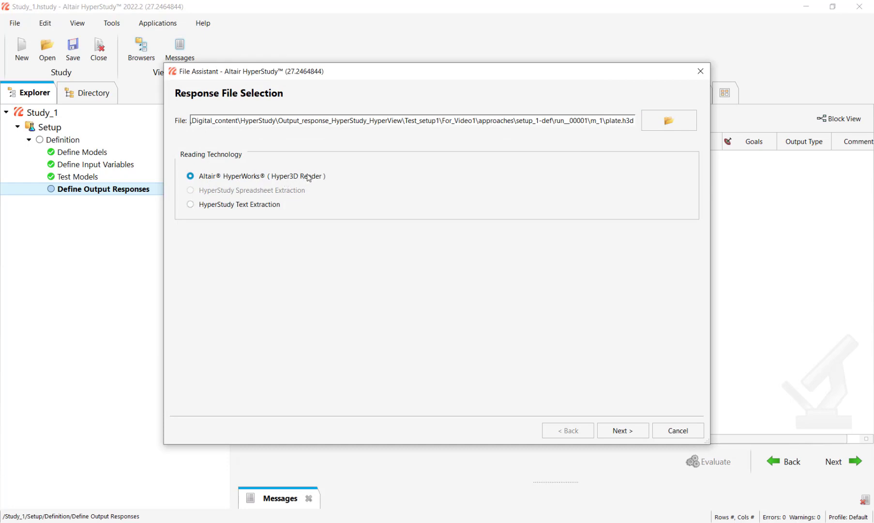
Step: Read von Mises Element Stresses for all elements and create the Maximum response r_1
left_click(623, 431)
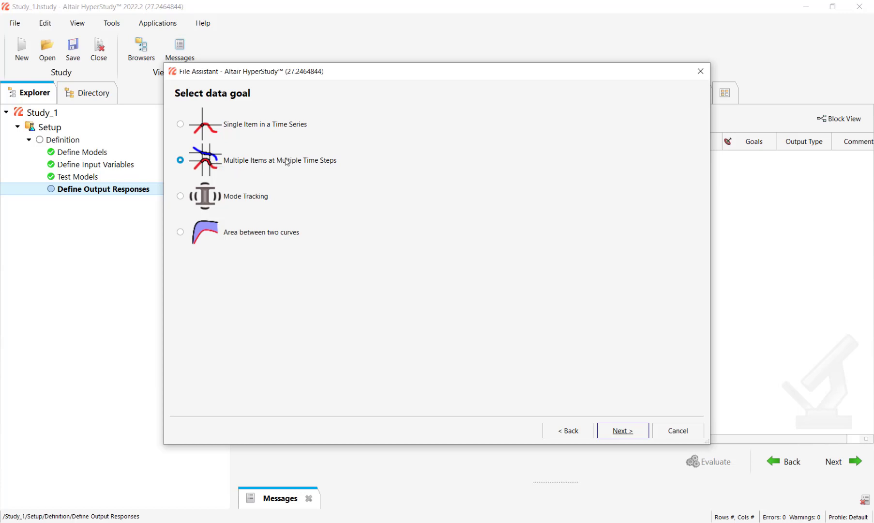
left_click(618, 430)
left_click(244, 129)
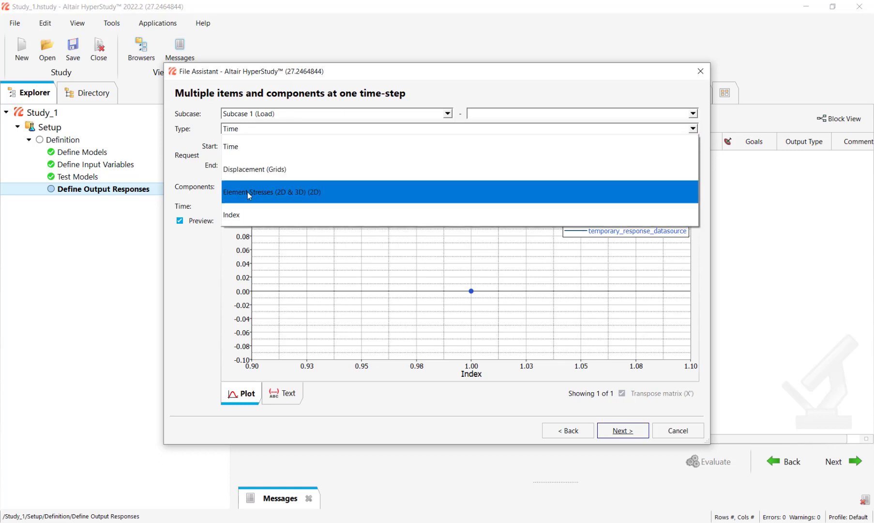
left_click(247, 191)
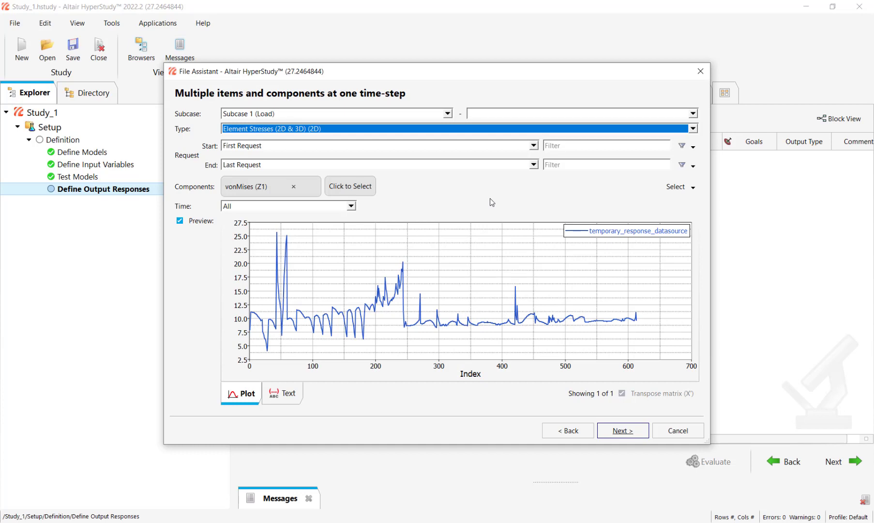
left_click(536, 145)
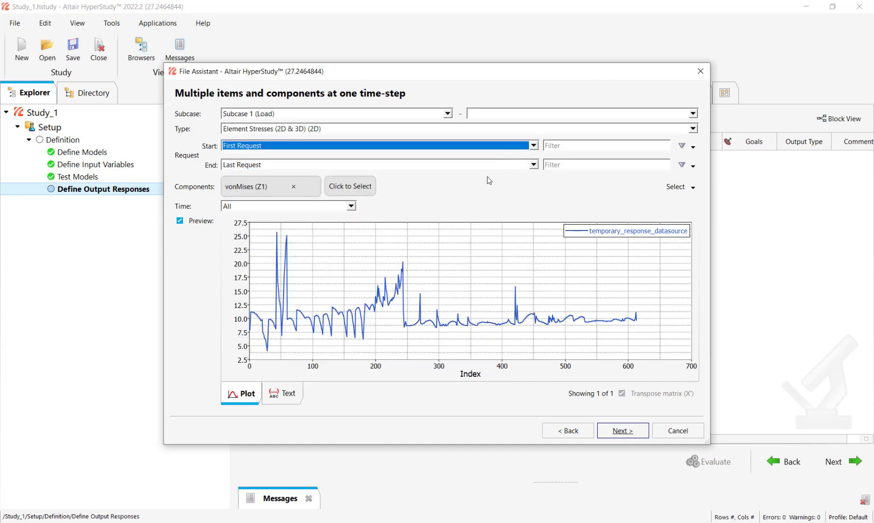
left_click(618, 432)
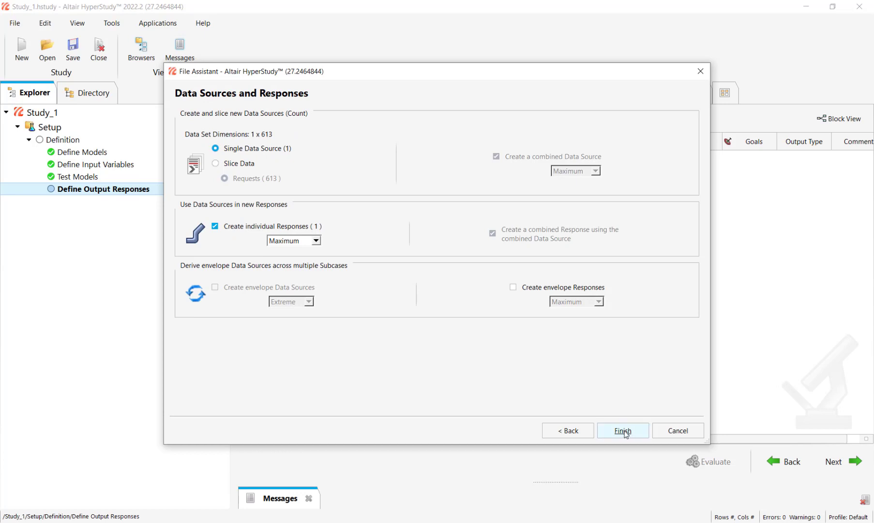
left_click(625, 432)
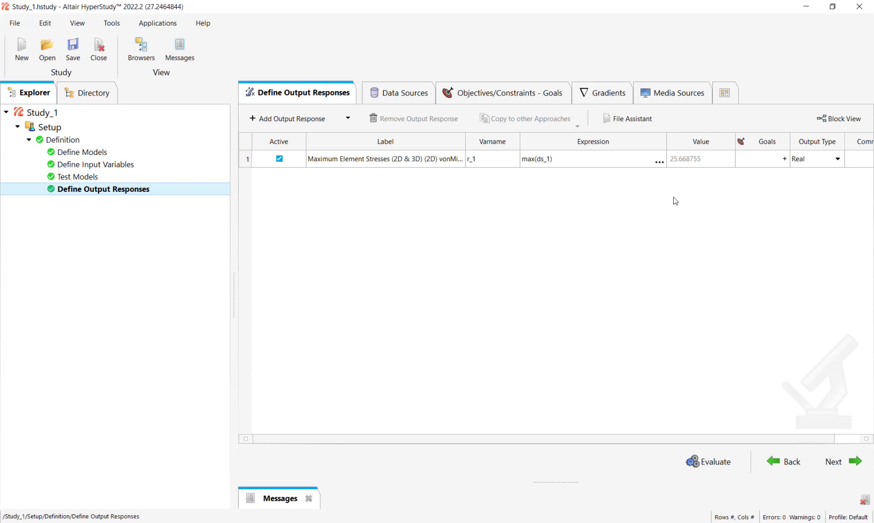
Step: Start a File Assistant response on plate.h3d reading Element Stresses
left_click(642, 125)
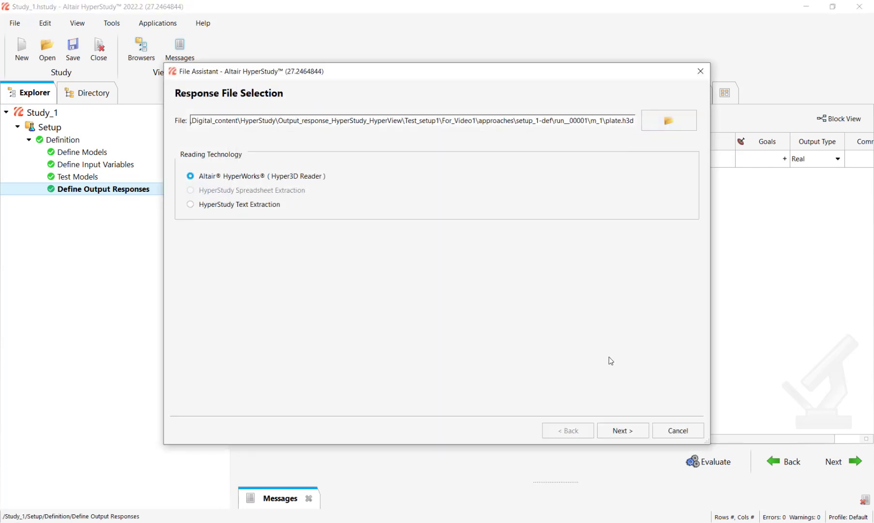
left_click(625, 433)
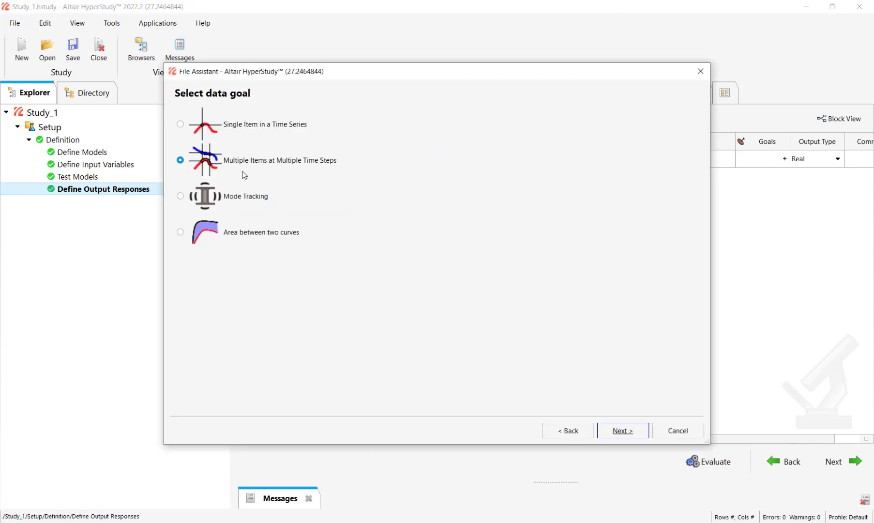
left_click(625, 433)
left_click(248, 132)
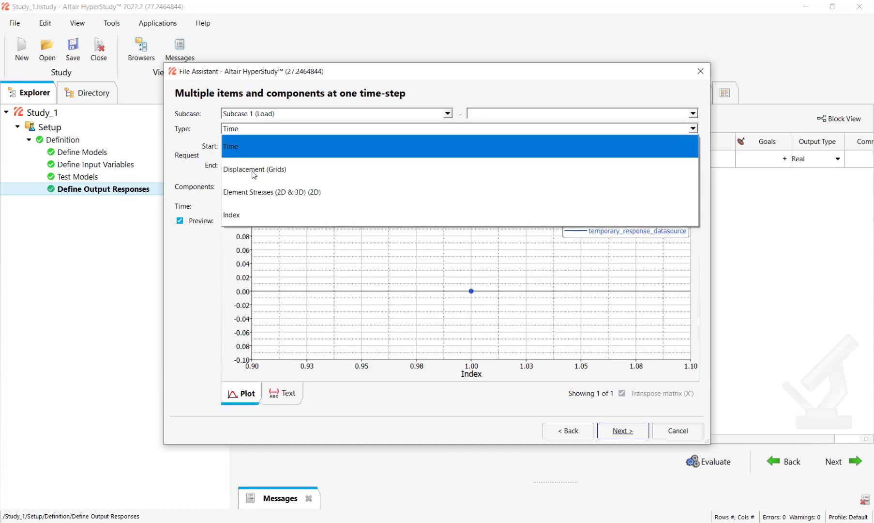
left_click(254, 192)
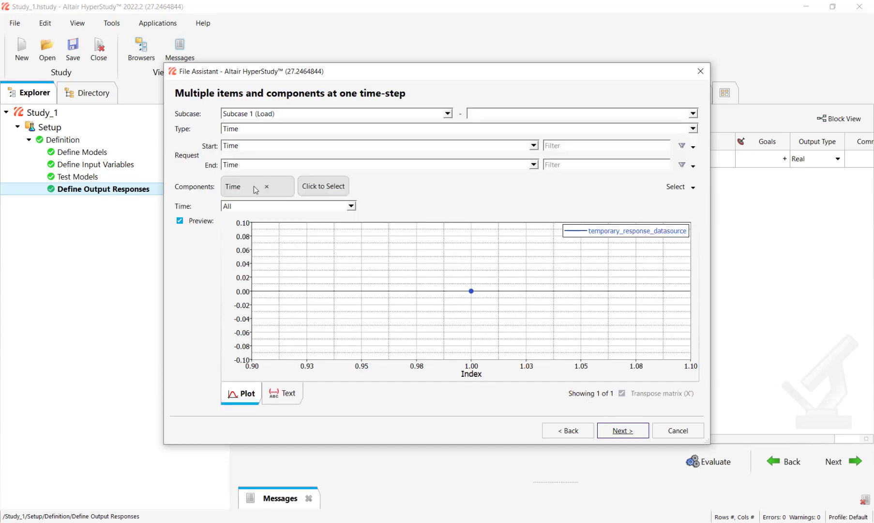
left_click(506, 145)
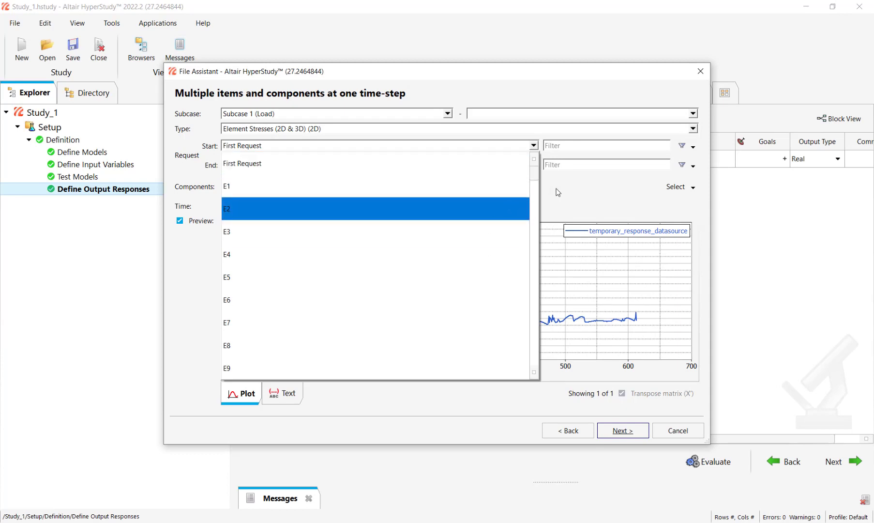
left_click(558, 192)
Step: Limit the requests to elements E85–E90, create the maximum response r_2, and evaluate it (10.579654)
left_click(560, 146)
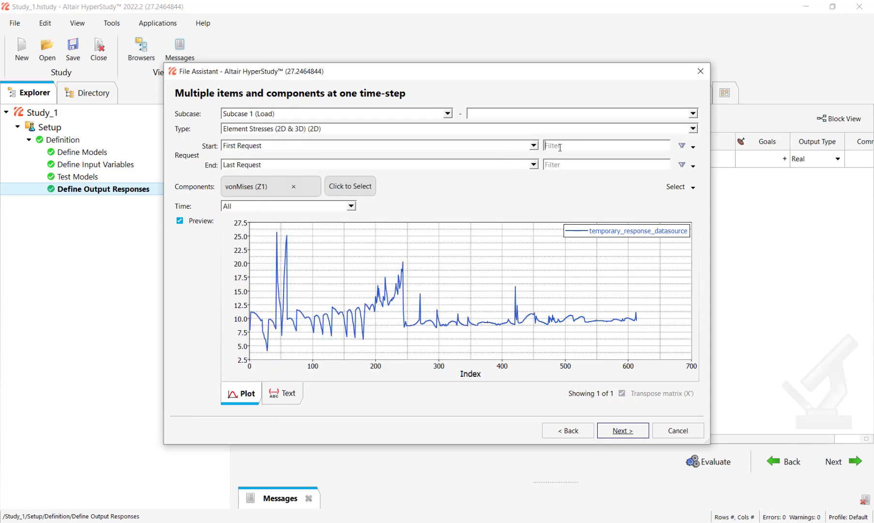
type("85")
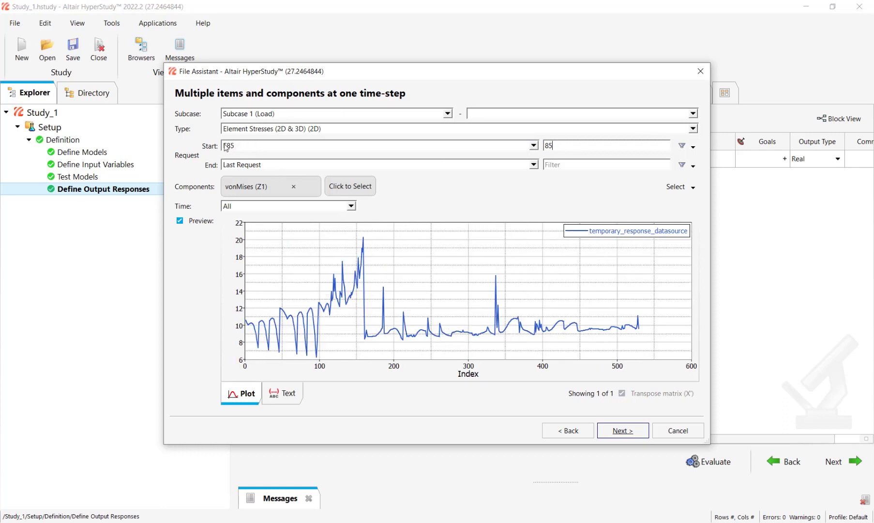
left_click(563, 164)
type("90")
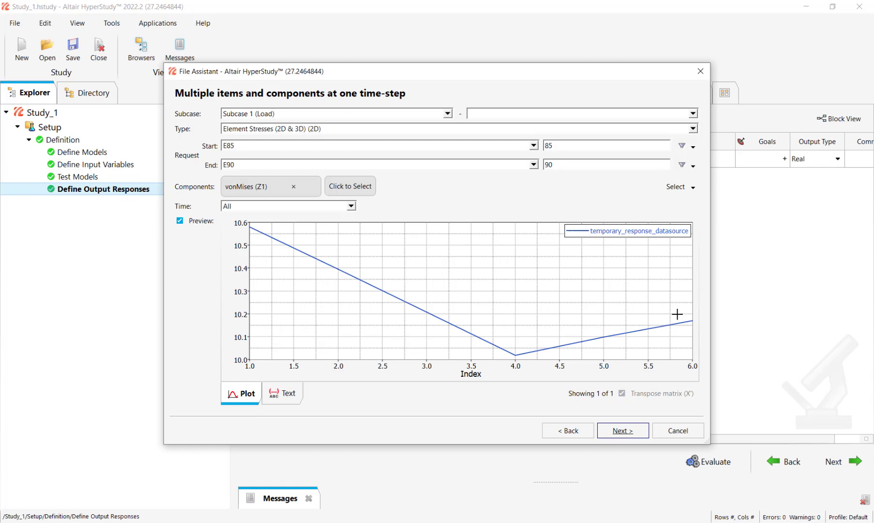
left_click(619, 434)
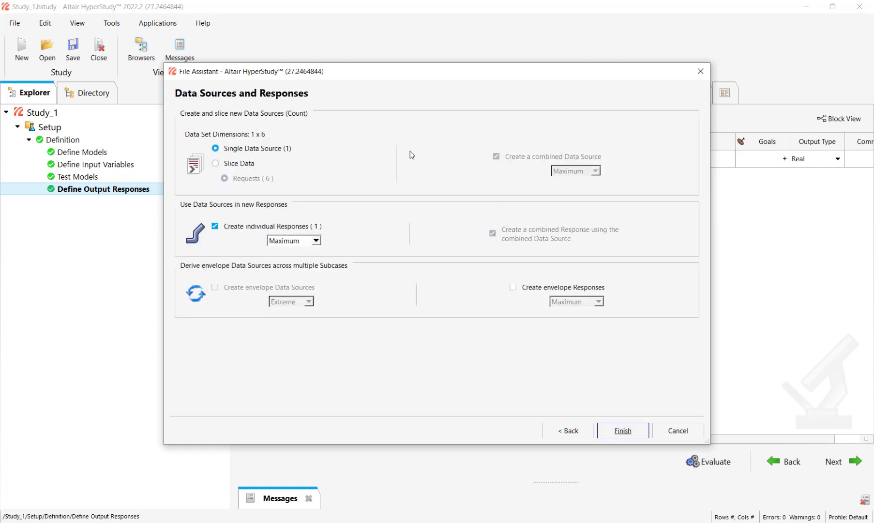
left_click(619, 431)
left_click(690, 461)
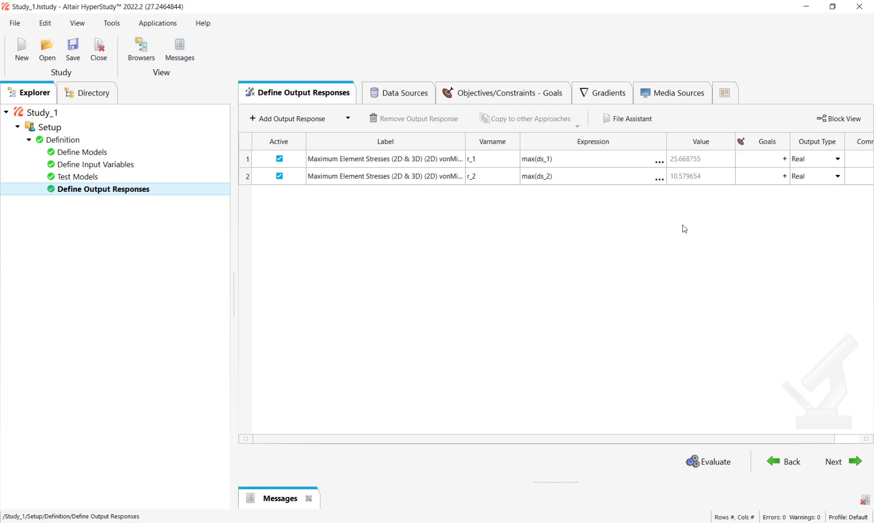
Step: Read Element Stresses for E85 to E90 and slice them into per-element sources plus a combined one
left_click(645, 125)
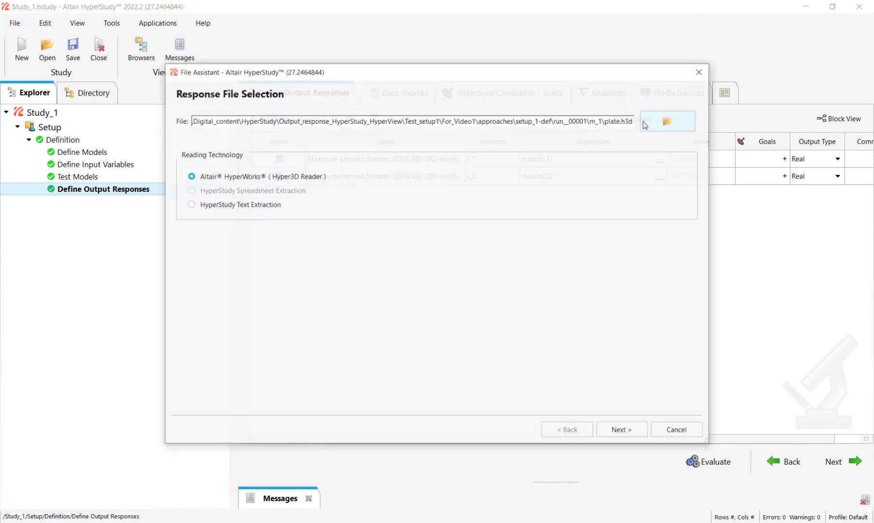
left_click(619, 430)
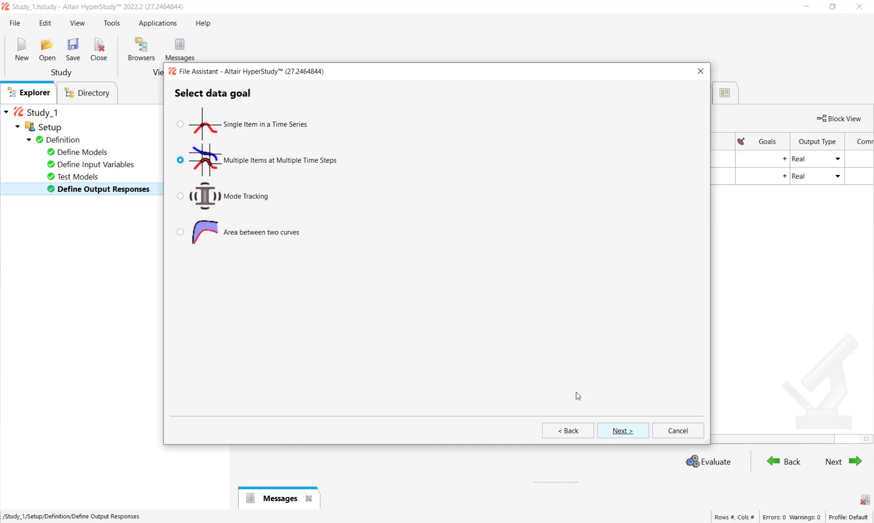
left_click(612, 430)
left_click(269, 130)
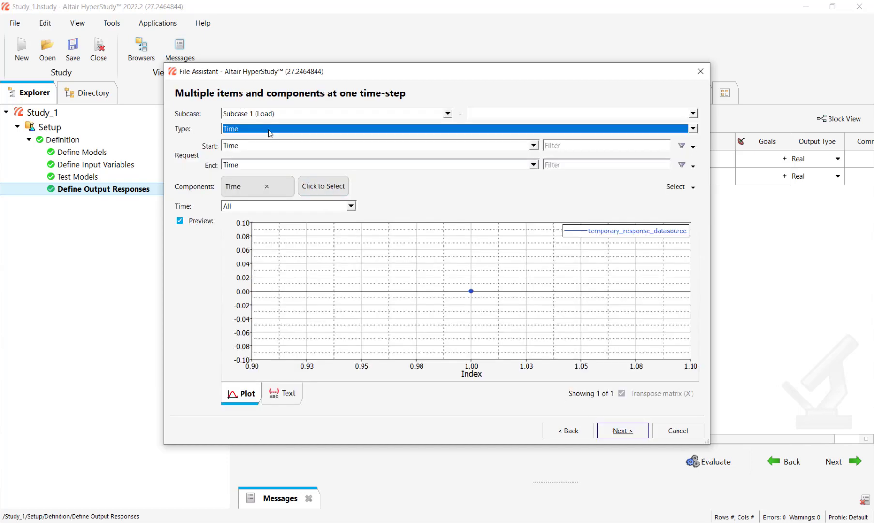
left_click(264, 191)
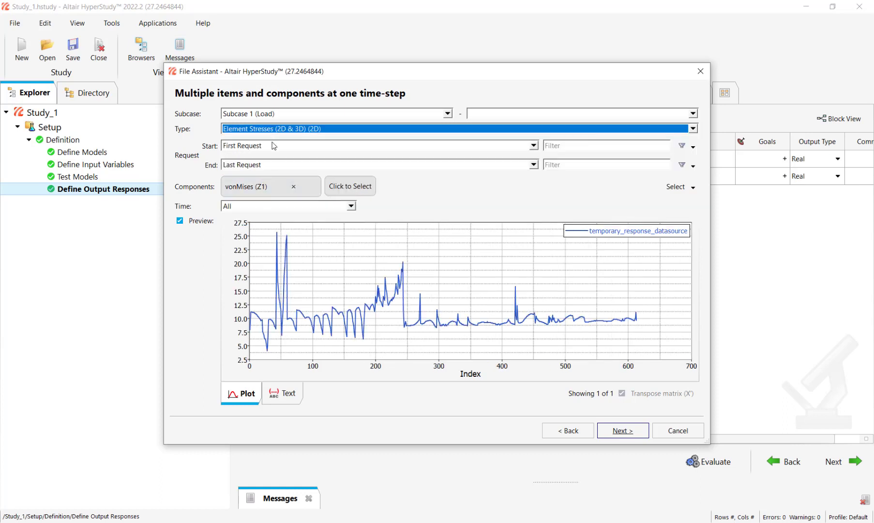
left_click(571, 147)
type("85")
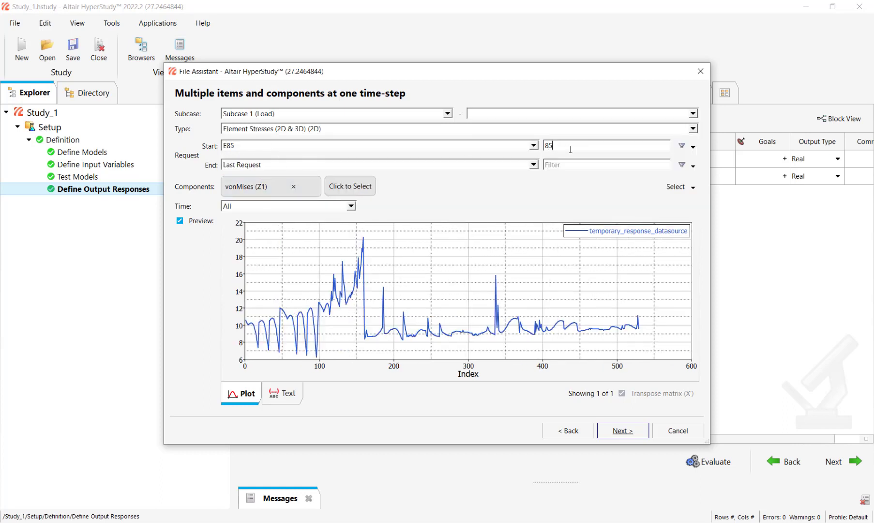
type("90")
left_click(622, 430)
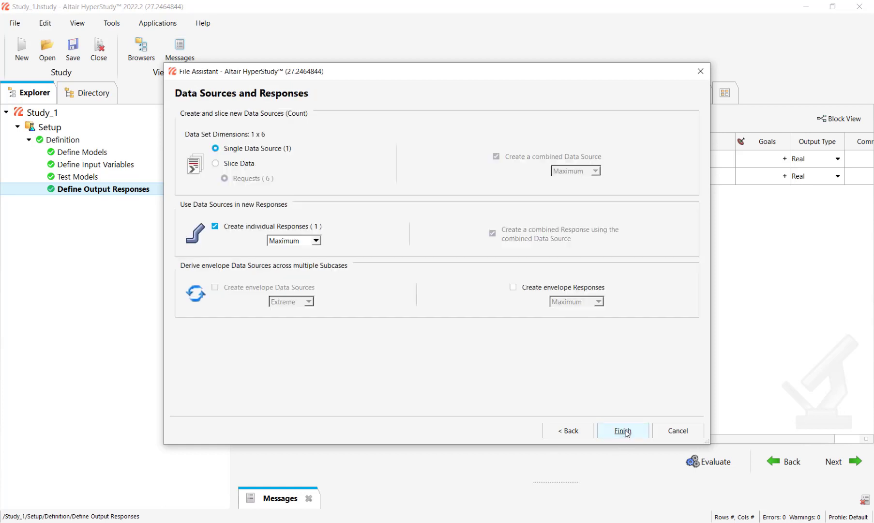
left_click(215, 163)
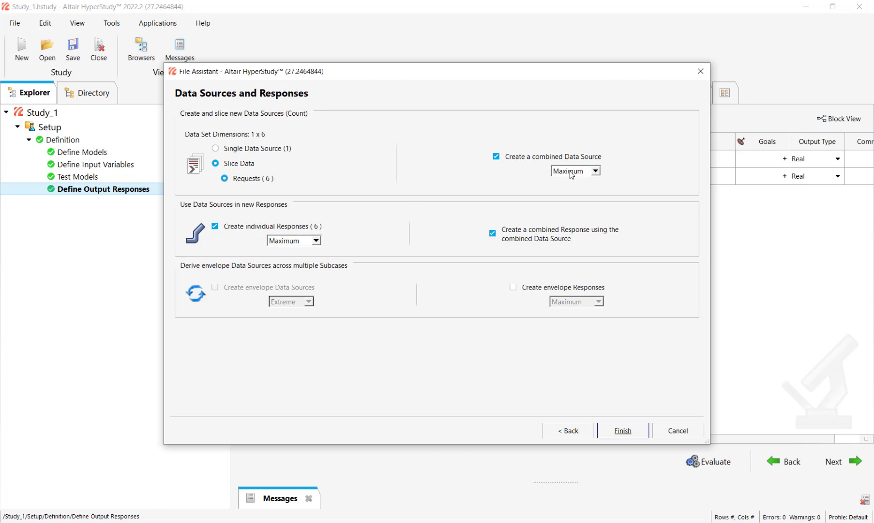
Step: Create responses r_3–r_9 and evaluate them: per-element maxima 10.58–10.02, combined 10.579654
left_click(622, 431)
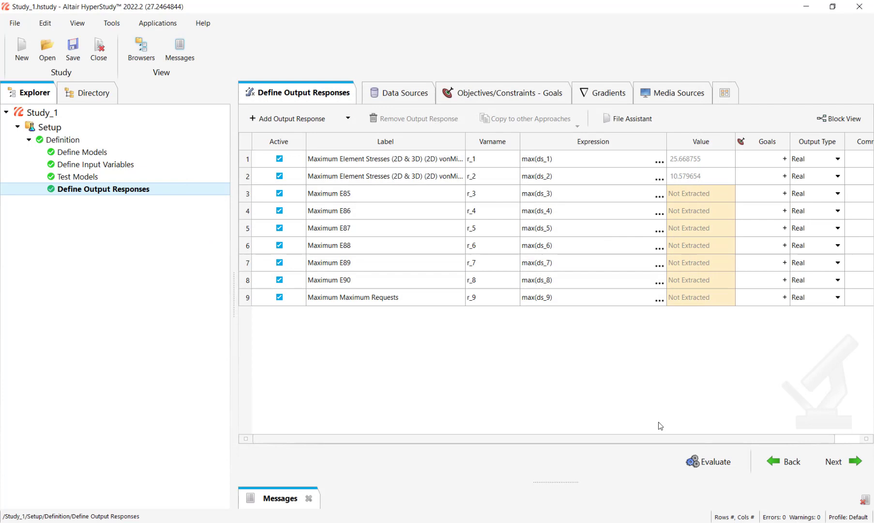
left_click(692, 461)
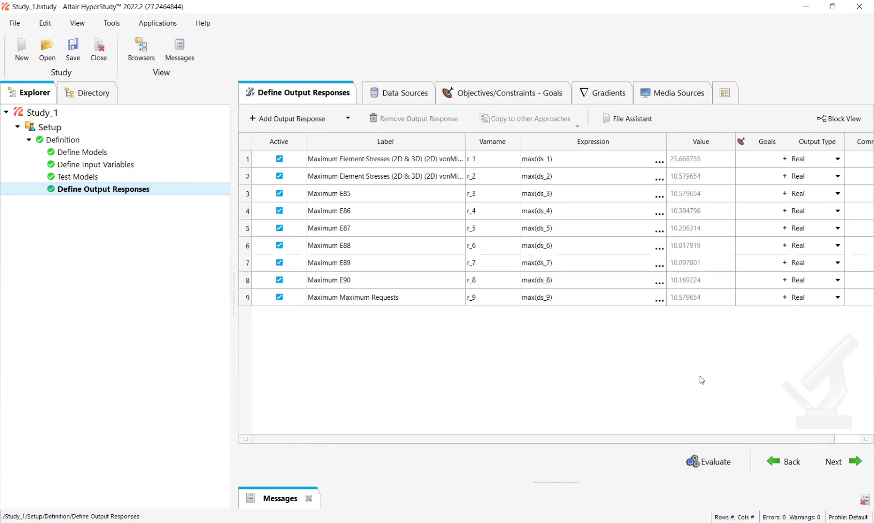